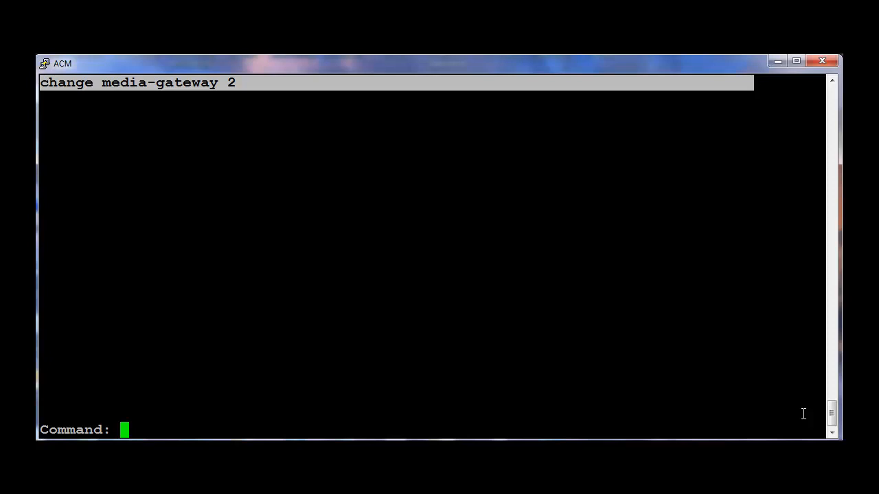
text(list)
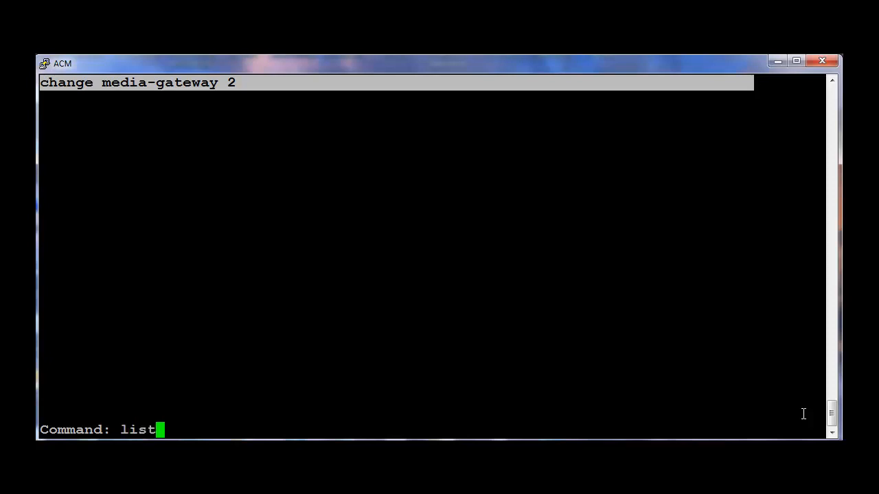
text( media-gateway)
Run 'list media-gateway' to display the report of registered gateways GW1 and GW2
key(Return)
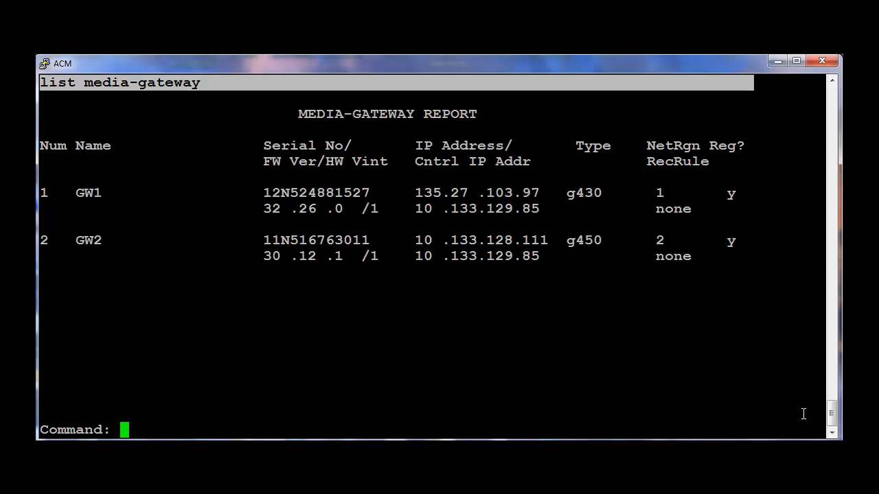
text(ch med)
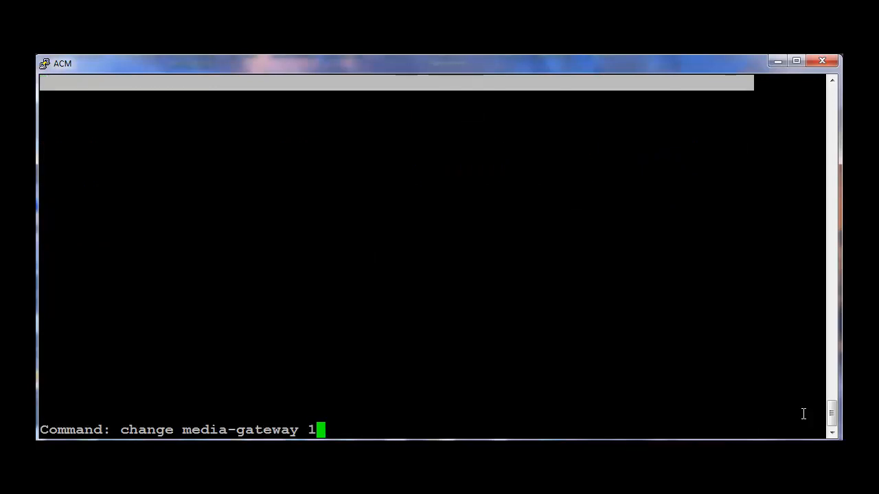
Assign gateway-announcements to slot V9 of media gateway 1 and save the form
key(Return)
key(shift+Tab)
text(gate)
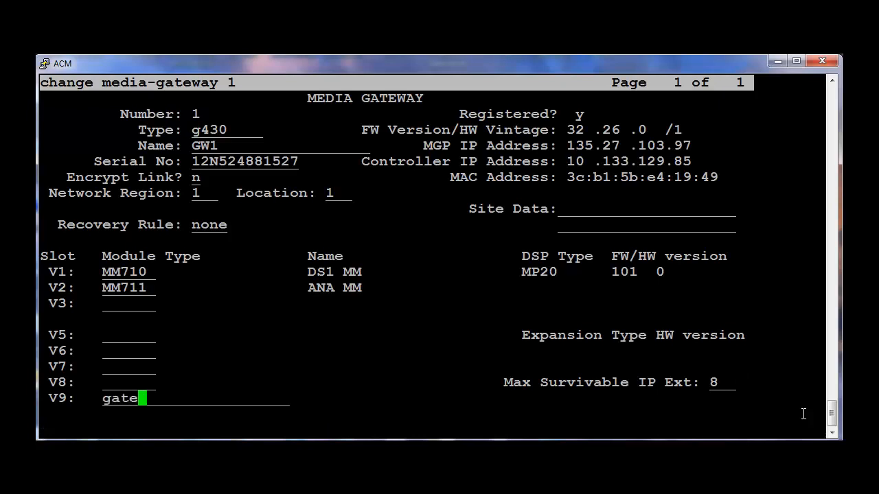
key(Tab)
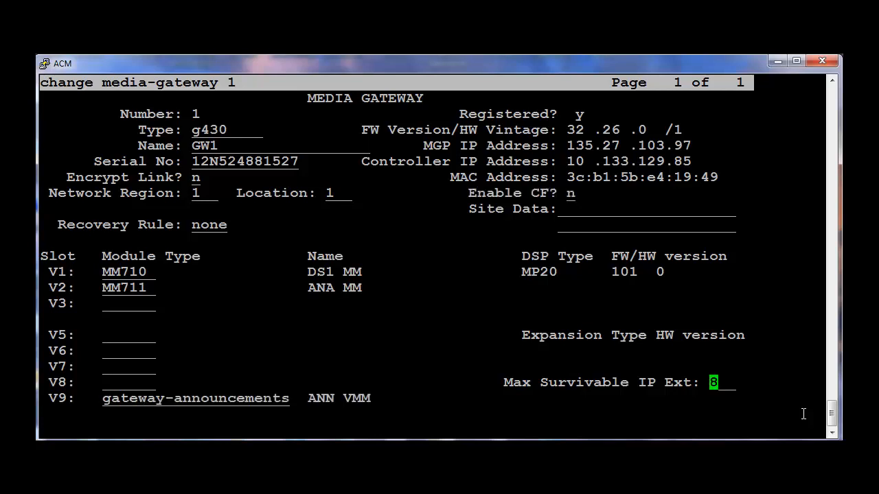
key(F3)
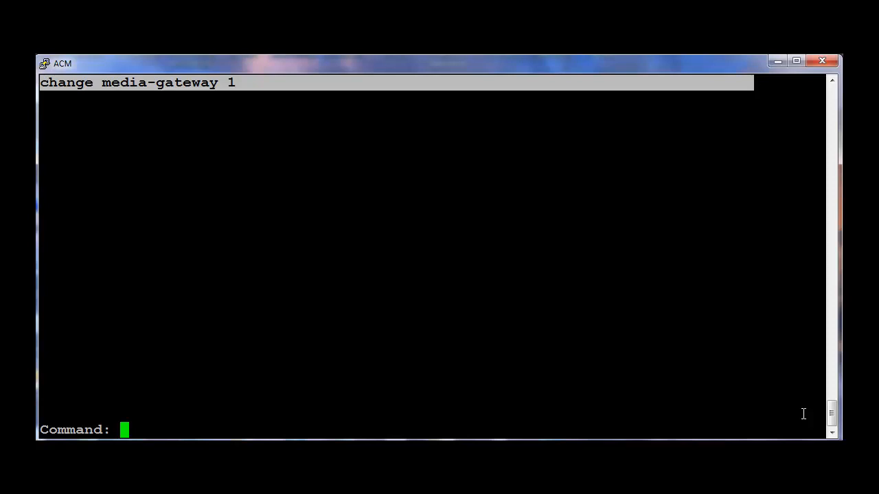
text(chmed 2)
Assign gateway-announcements to slot V9 of media gateway 2 after the rejected 'ann' entry
key(Return)
key(shift+Tab)
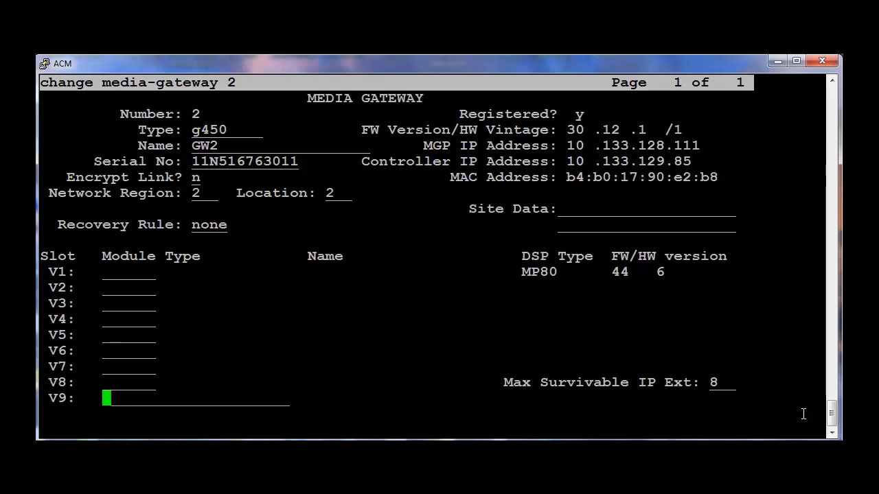
text(ann)
key(Return)
text(gate)
key(Tab)
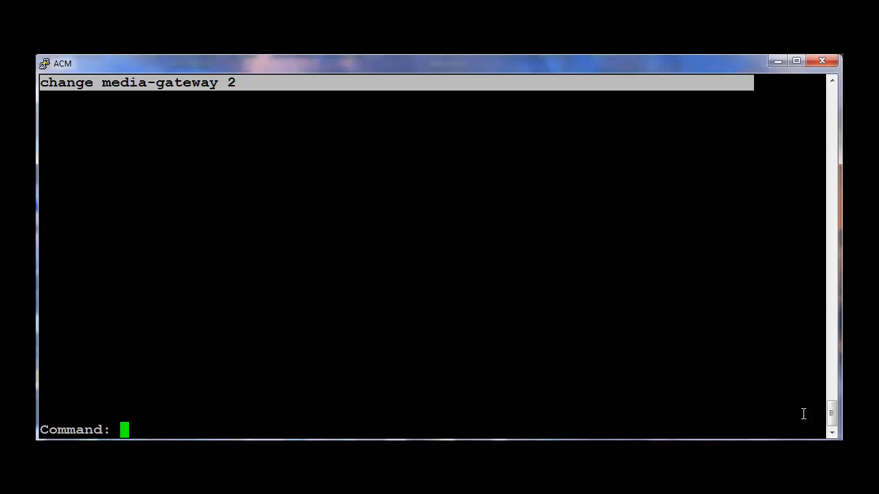
text(enable a)
Enable announcement board 001v9 with 'enable announcement-board 001v9'
key(Tab)
text(001v9)
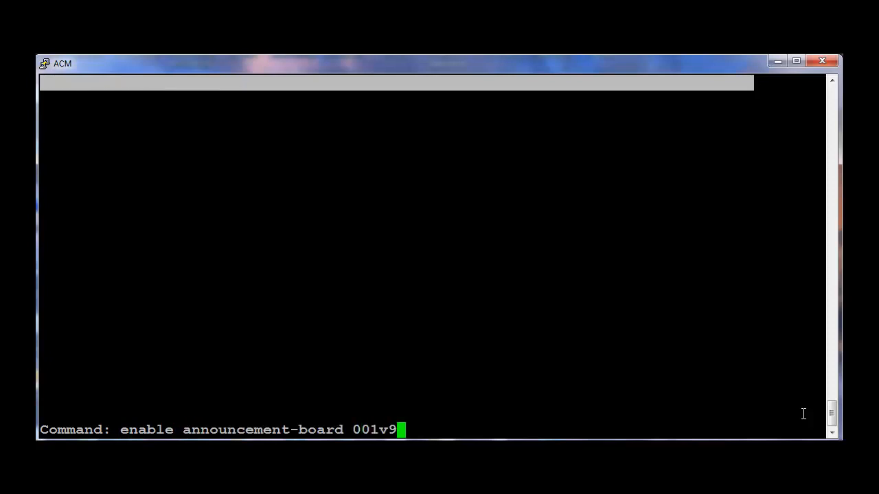
text(add aud)
key(Return)
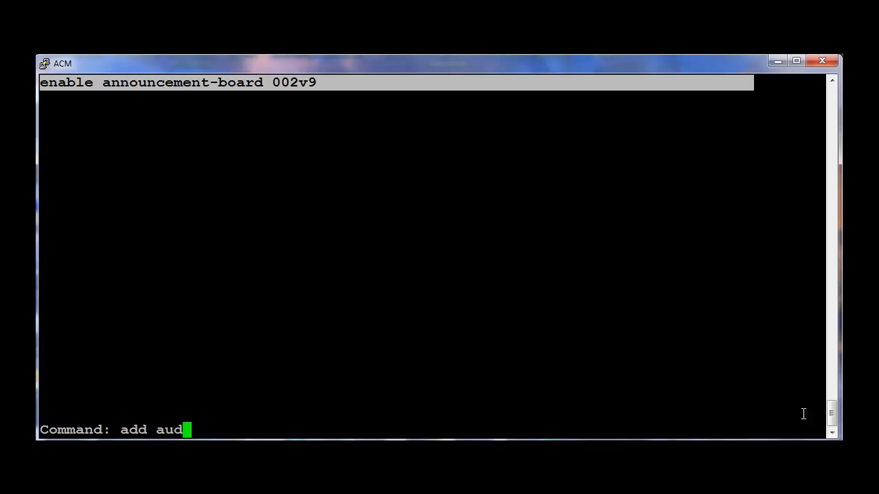
text(-group 1)
Add audio group 1 named MOH_GROUP with sources 001v9 and 002v9
key(Return)
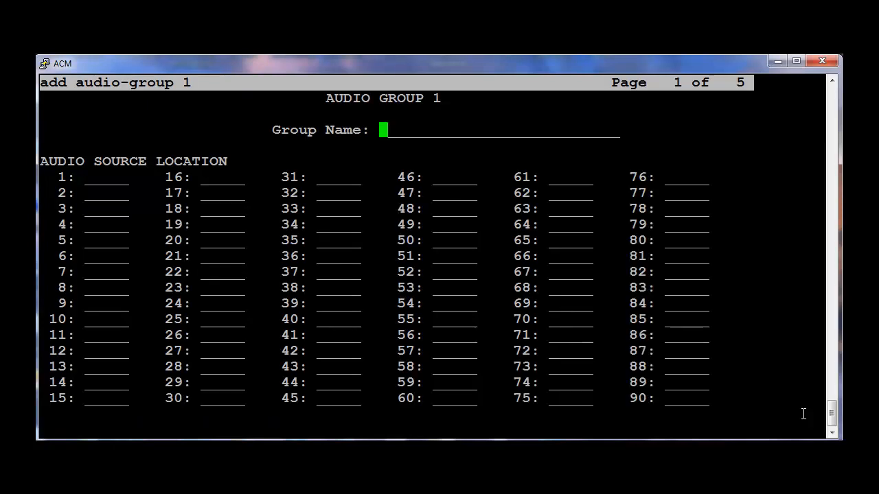
text(MOH_GROUP)
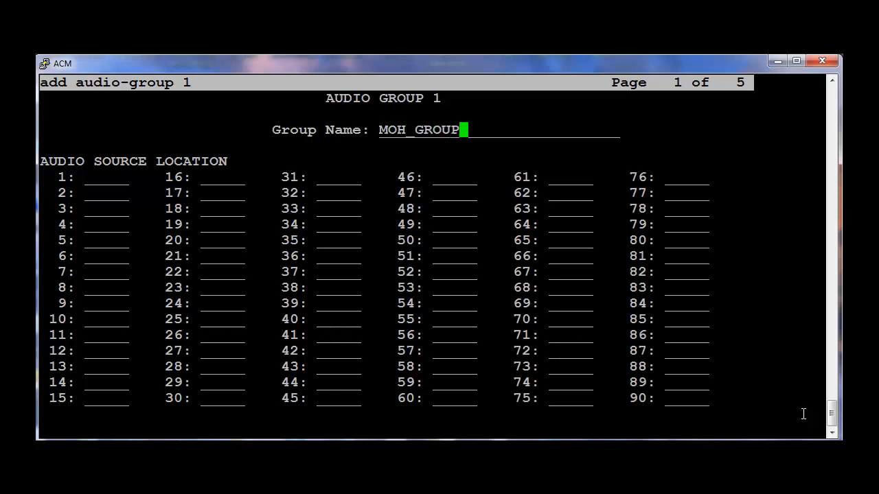
key(Tab)
text(001v9)
key(Tab)
text(002v9)
key(Tab)
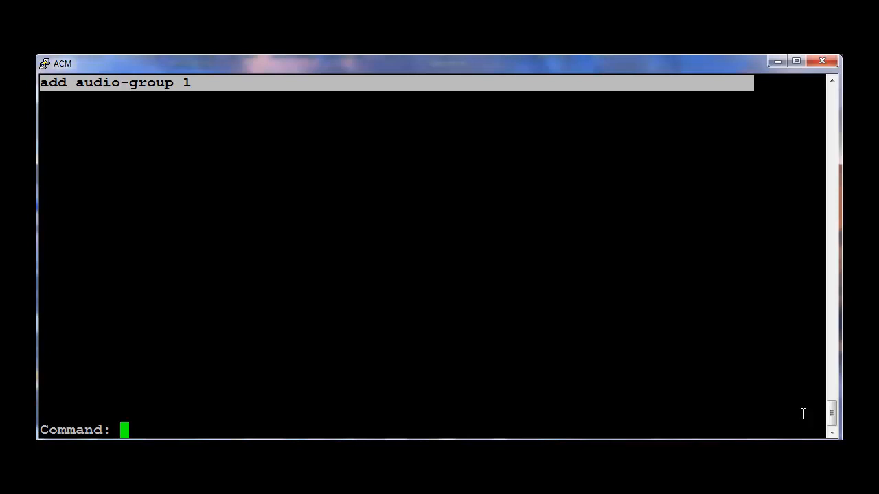
text(add a)
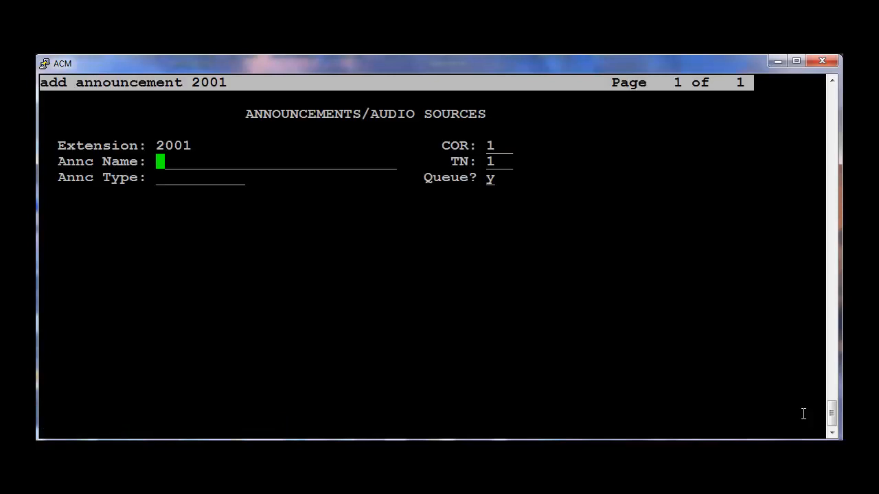
text(MOH_EXT)
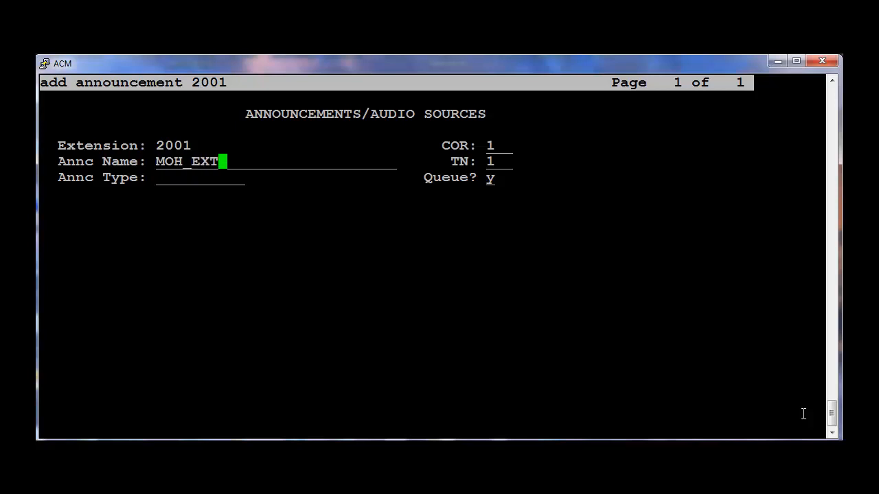
Fill announcement 2001 as MOH_EXT, type integ-mus, Group/Board G1
key(Tab)
text(integ)
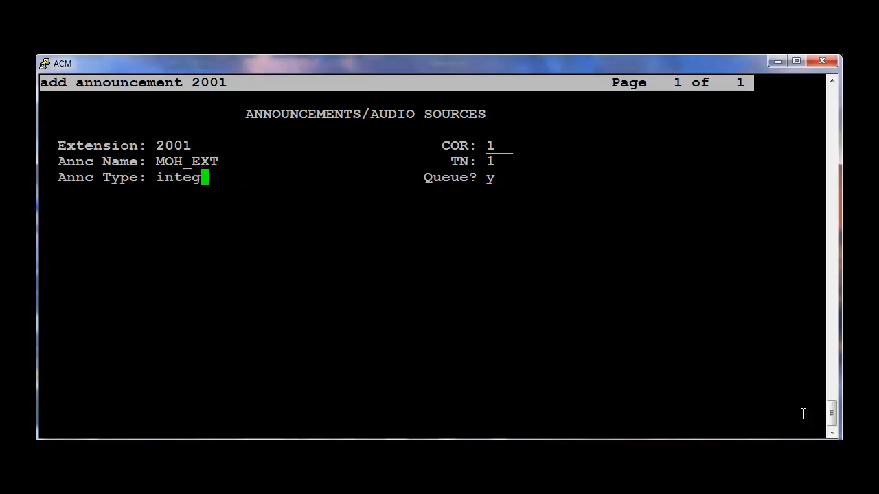
text(-mus)
key(Return)
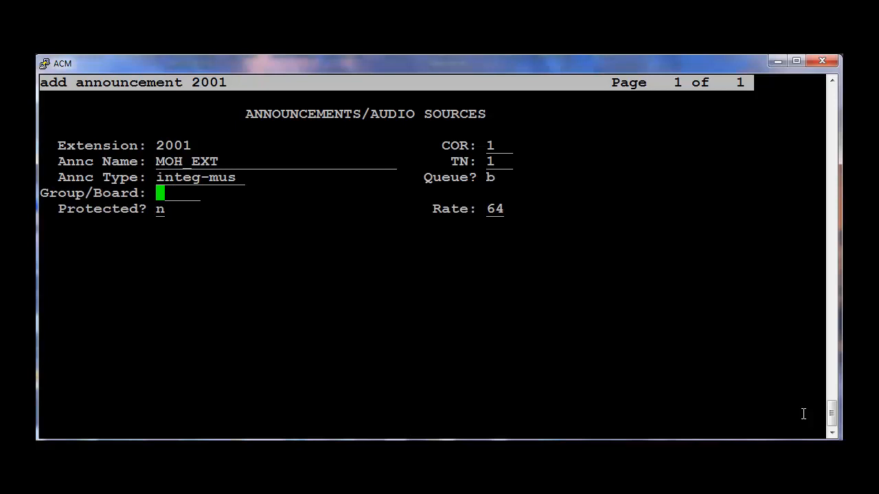
text(G1)
key(Tab)
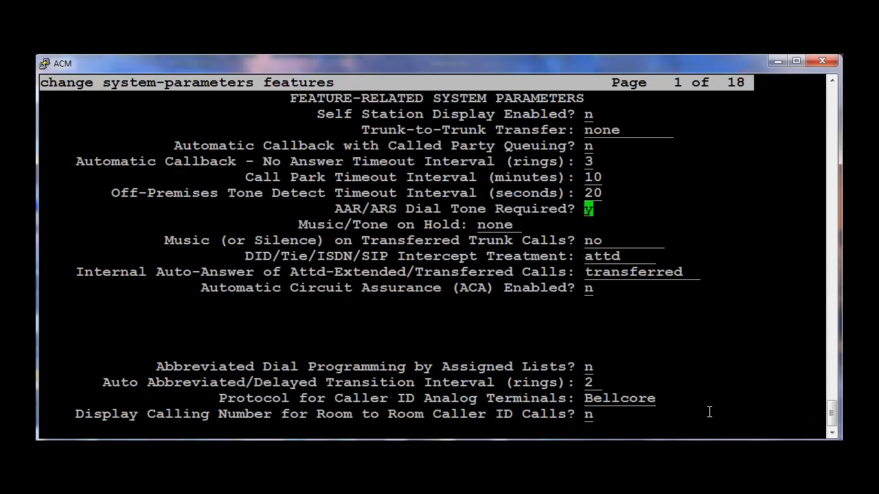
Set Music/Tone on Hold to music, Type ext 2001, and save the system parameters
key(Tab)
drag(299, 224, 451, 225)
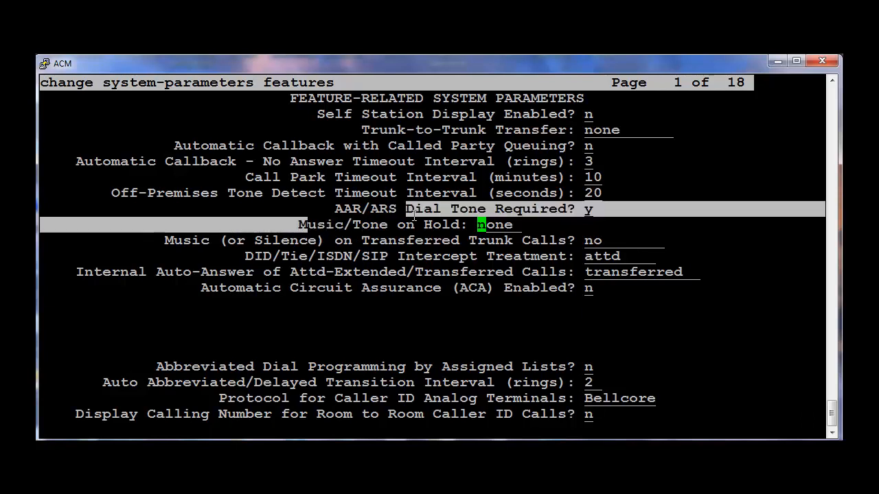
click(459, 226)
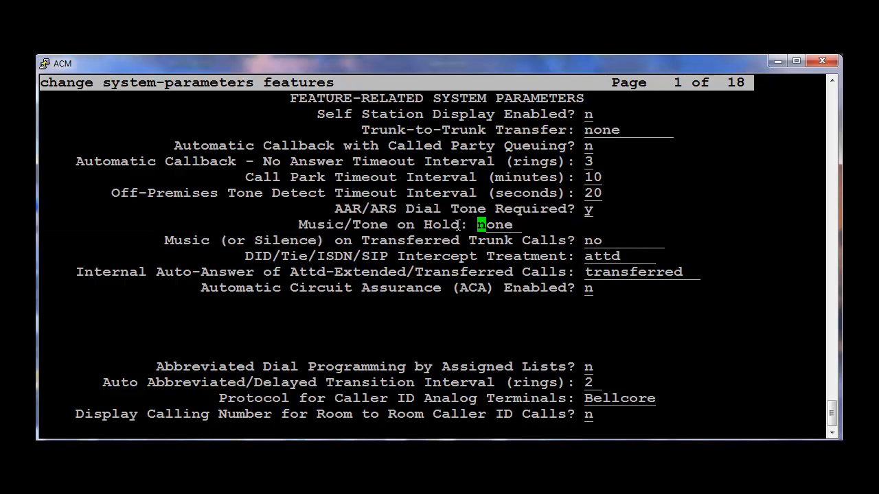
text(music)
key(Tab)
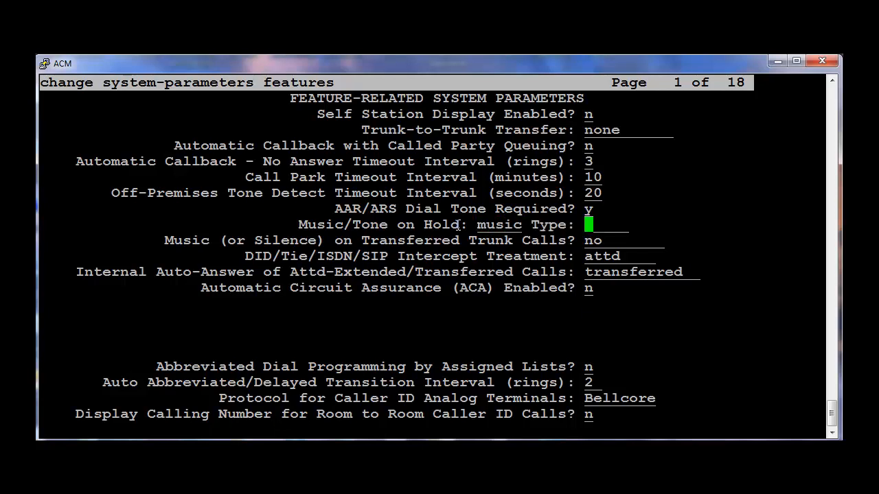
text(ext)
key(Tab)
text(2001)
key(Tab)
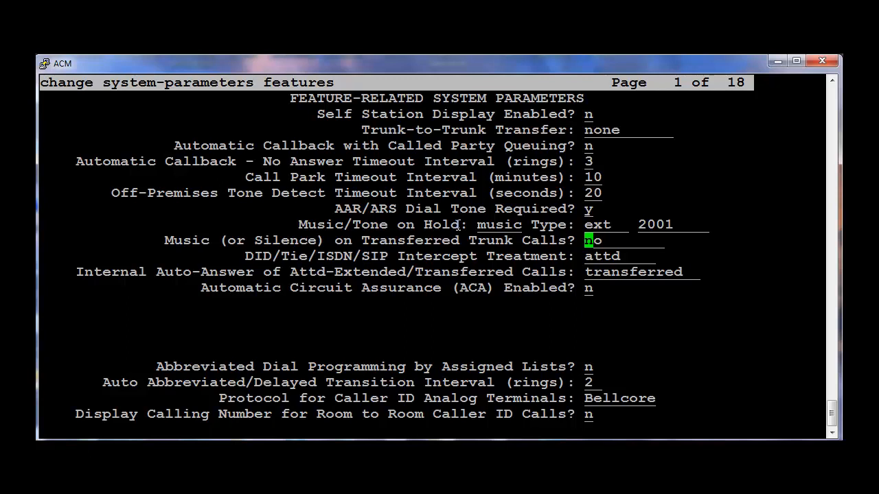
key(Return)
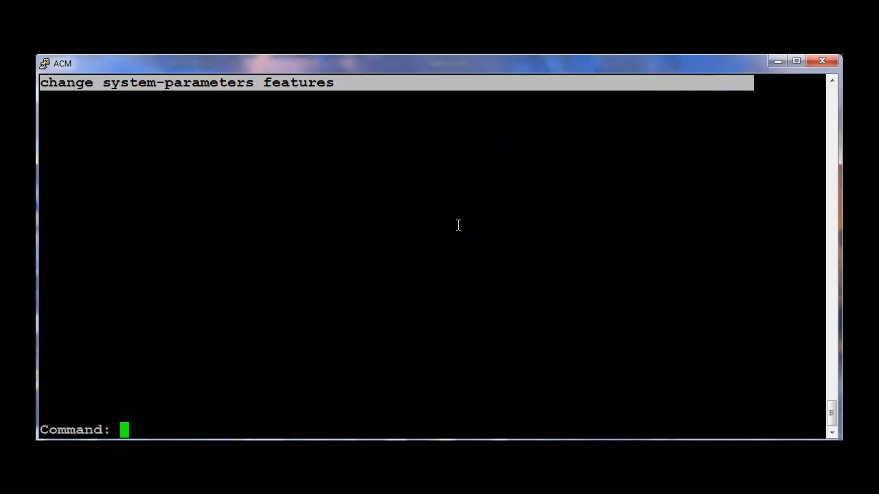